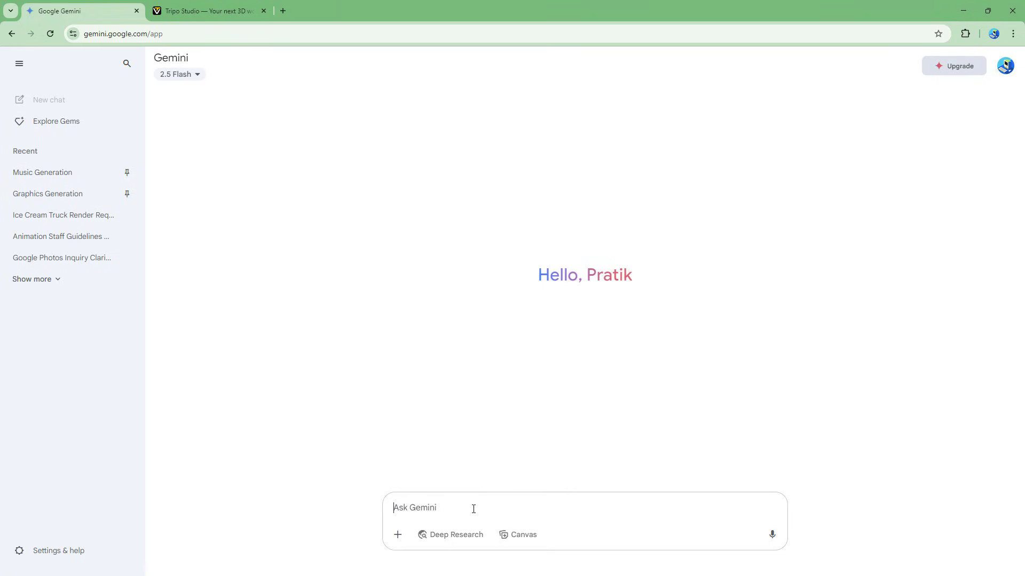
- Ask Gemini for an image of a 3D dog riding a bicycle in an airplane cabin, declining Canvas
type("Generate an image of a")
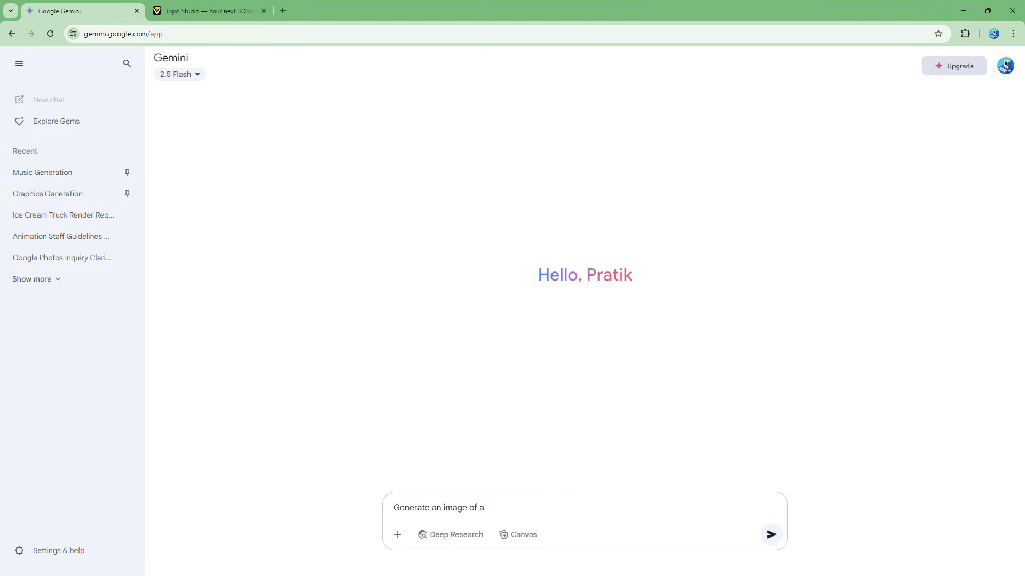
type("dog")
type("kground")
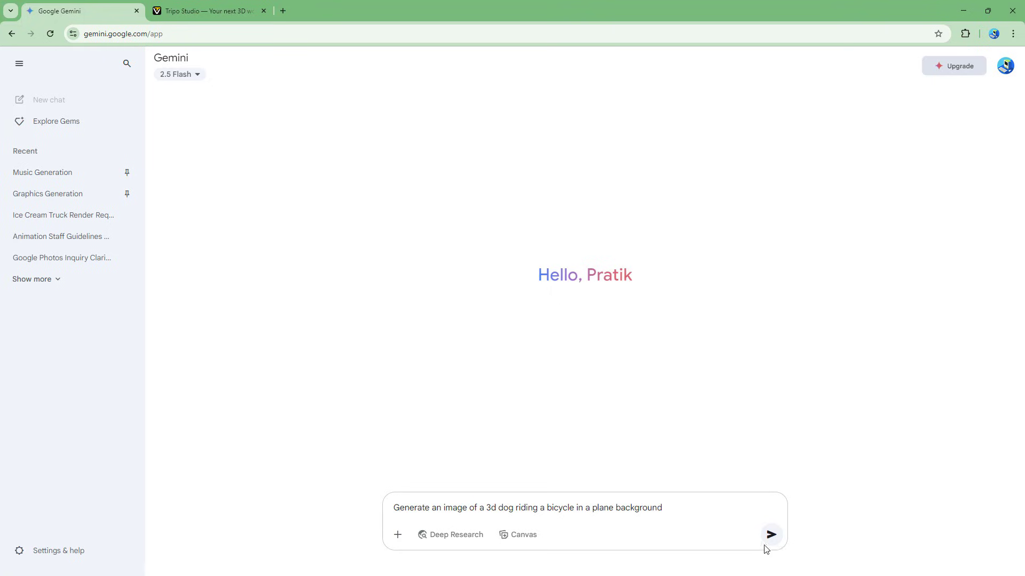
left_click(767, 538)
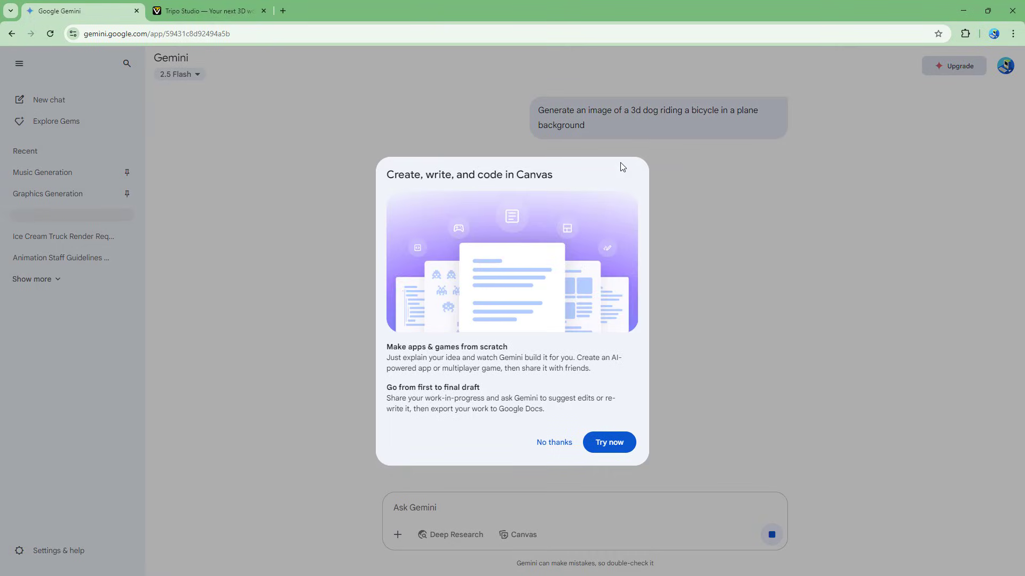
left_click(546, 444)
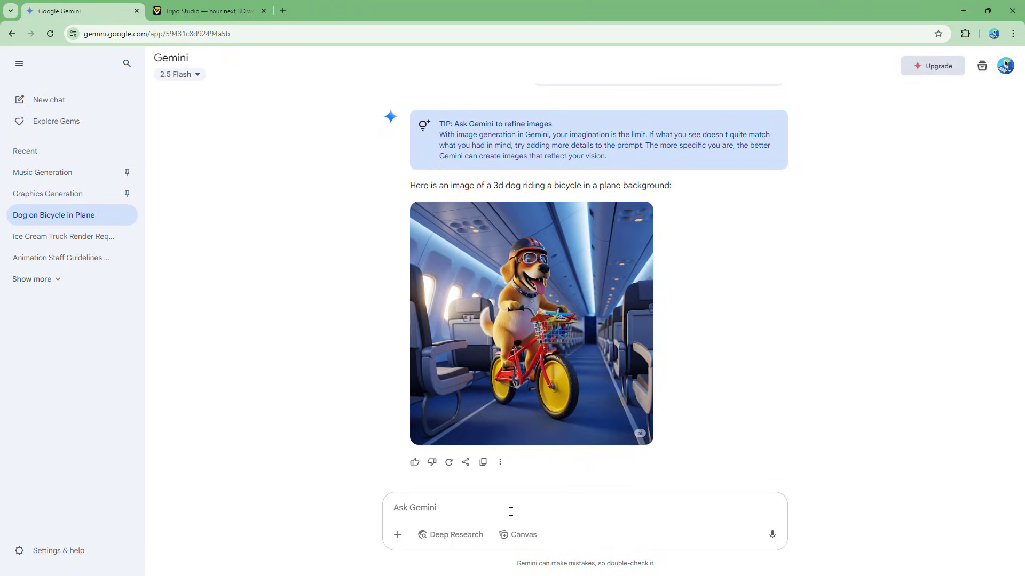
- Ask Gemini to regenerate the image with 'i want white background'
type("i want white background")
key("Return")
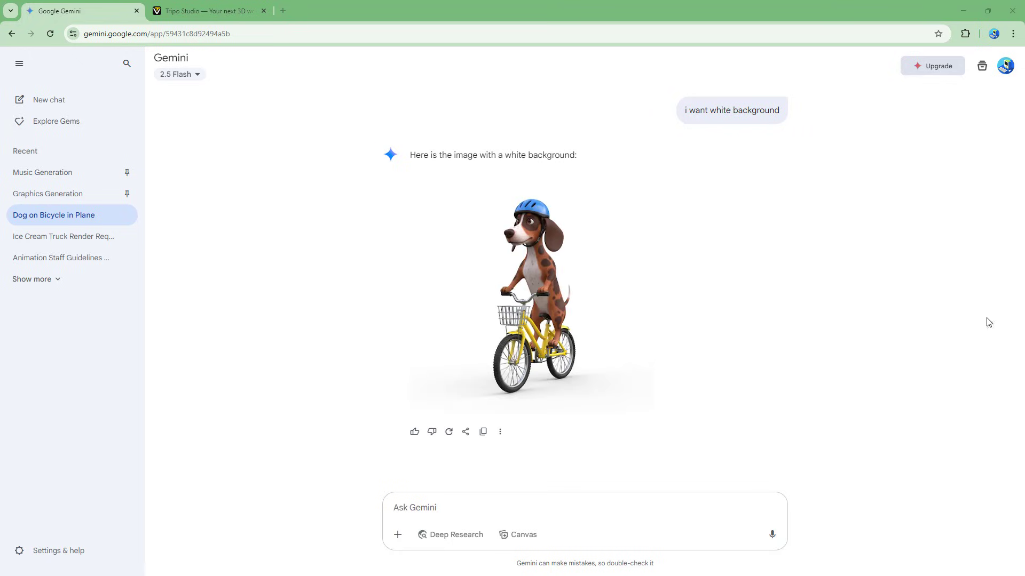
mouse_move(527, 286)
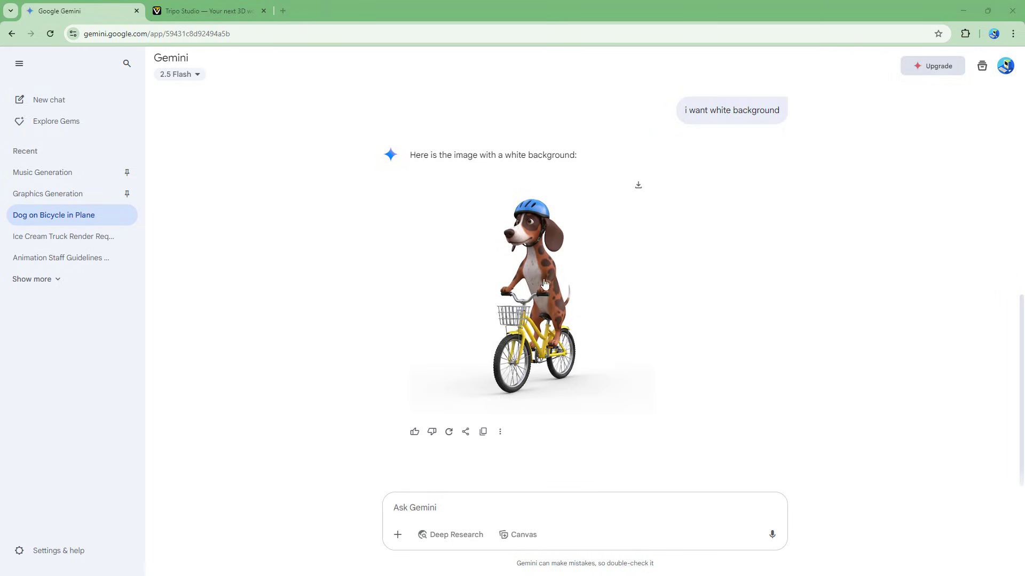
- Download the full-size image and save it as Gemini_Generated_Image_9w3cfe9w3cfe9w3c.png
left_click(640, 190)
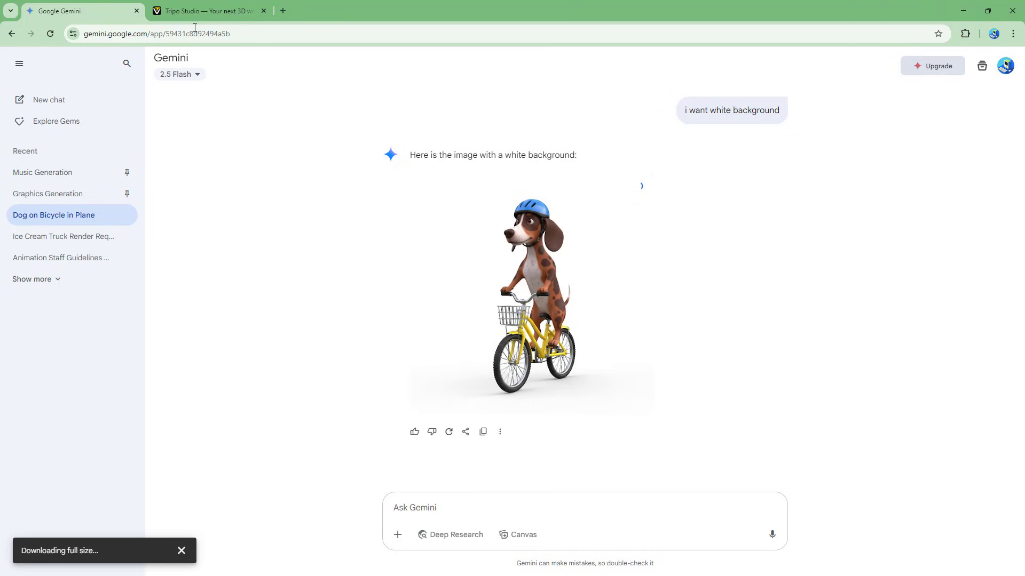
left_click(195, 12)
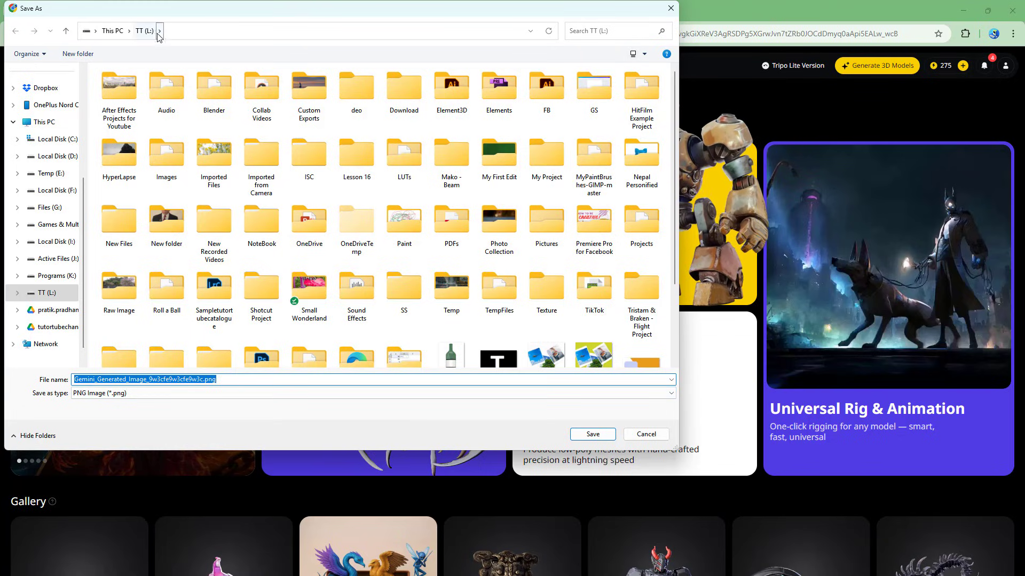
left_click(581, 438)
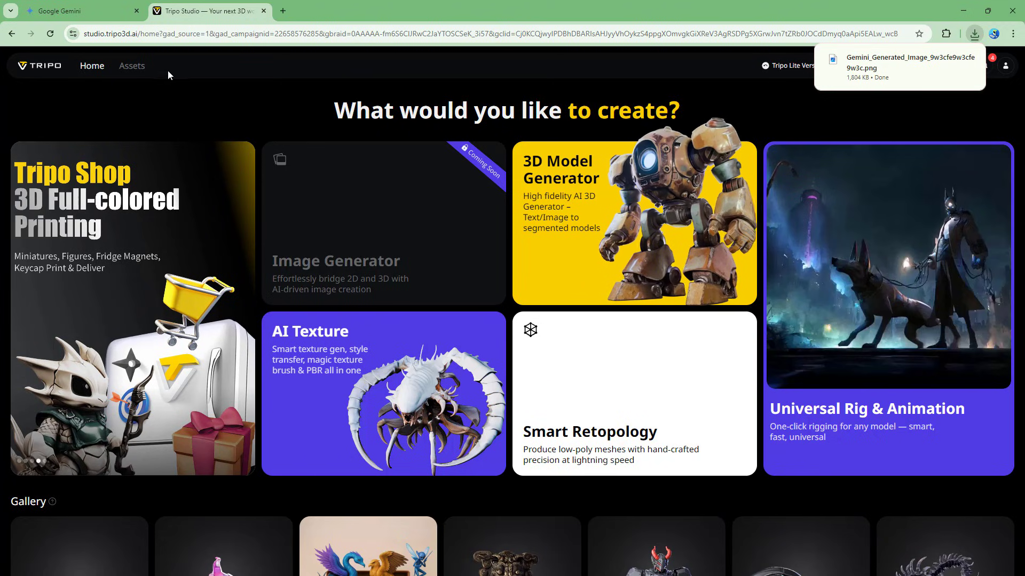
- Go to Generate 3D Models from the Tripo Studio home page's top bar
mouse_move(873, 62)
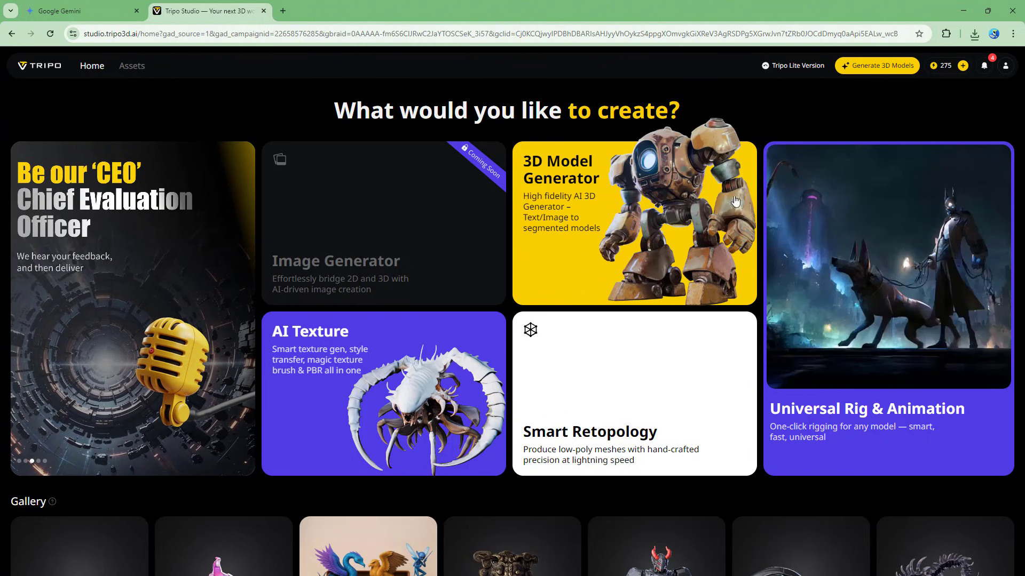
scroll(439, 130, "down", 4)
scroll(641, 106, "up", 4)
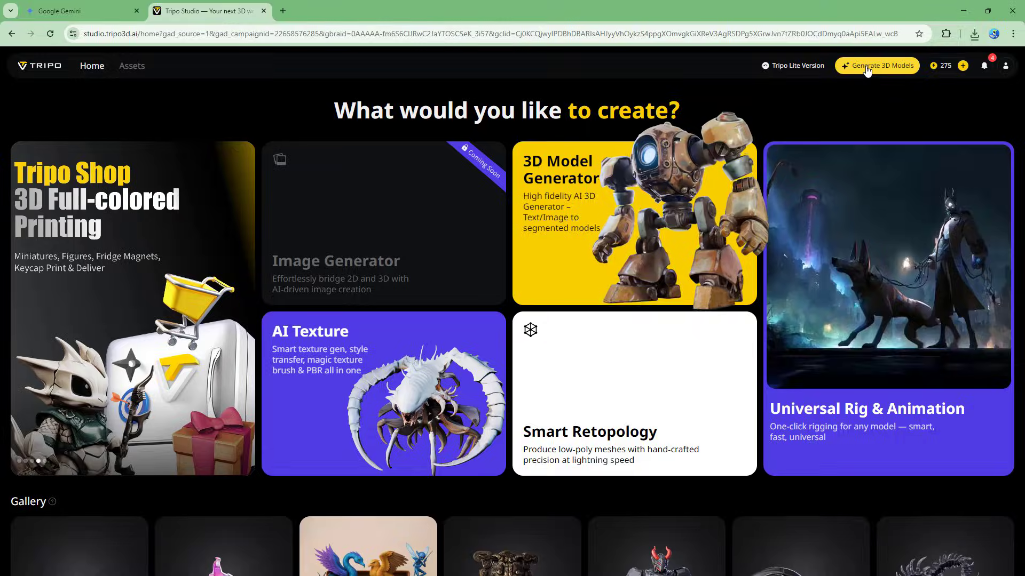
left_click(866, 68)
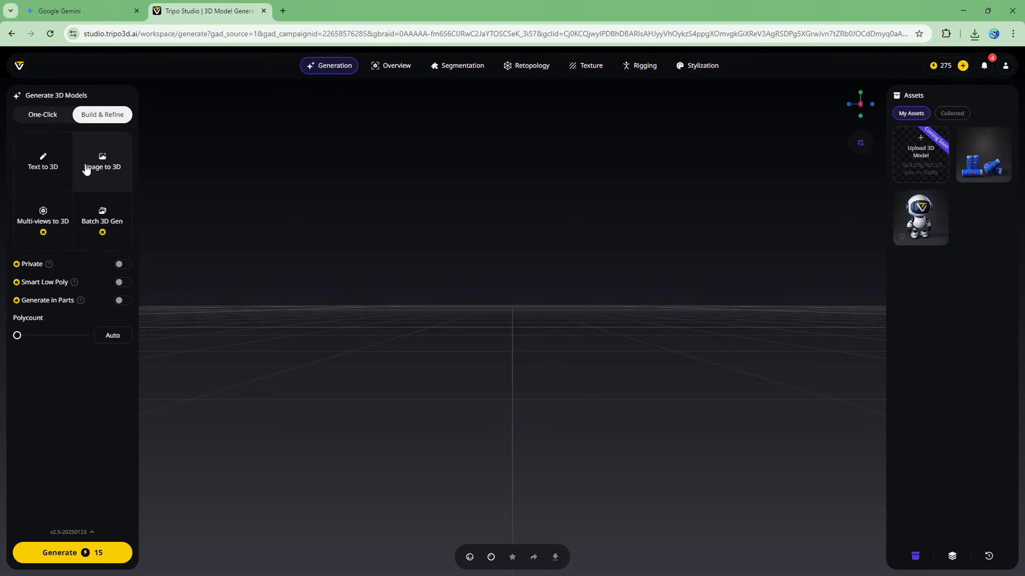
- Upload the Gemini dog PNG to Image to 3D and generate the model
left_click(111, 170)
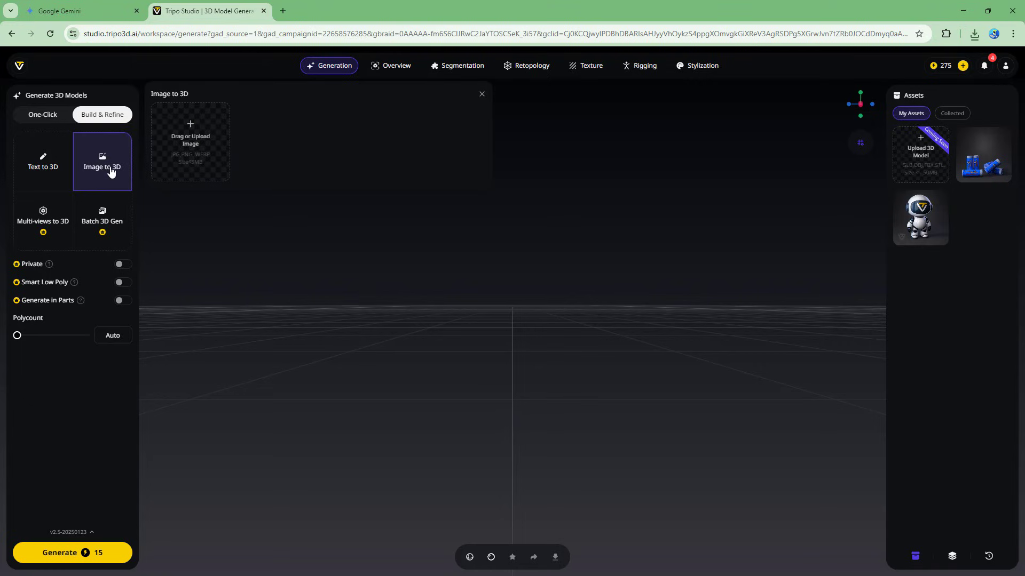
left_click(197, 142)
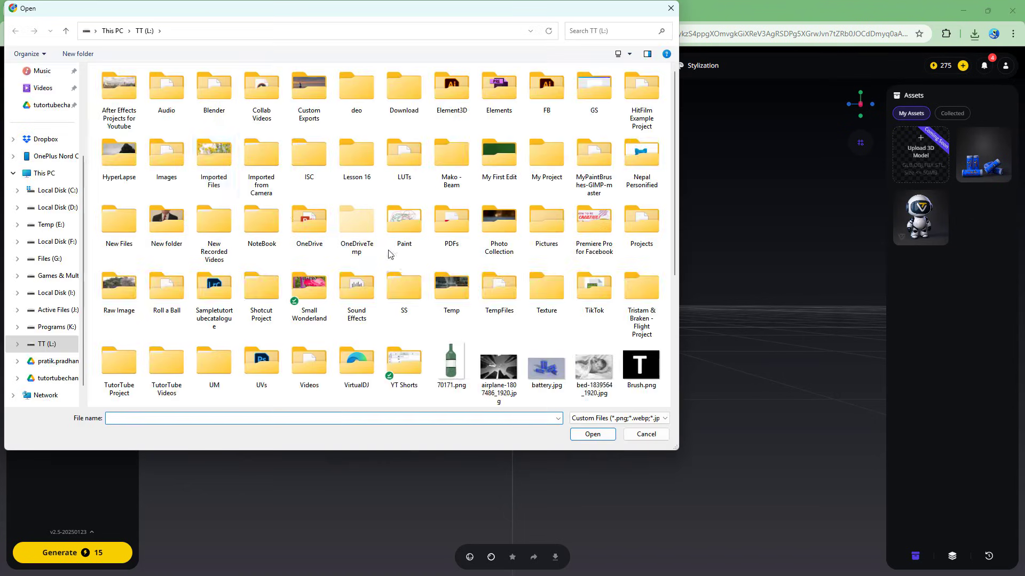
scroll(368, 254, "down", 3)
left_click(269, 220)
left_click(621, 419)
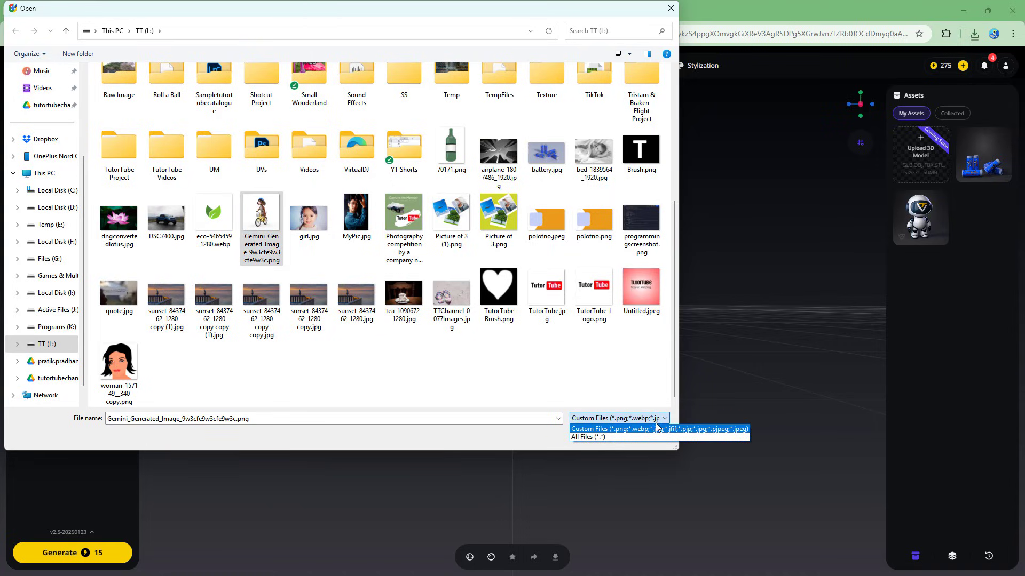
left_click(300, 220)
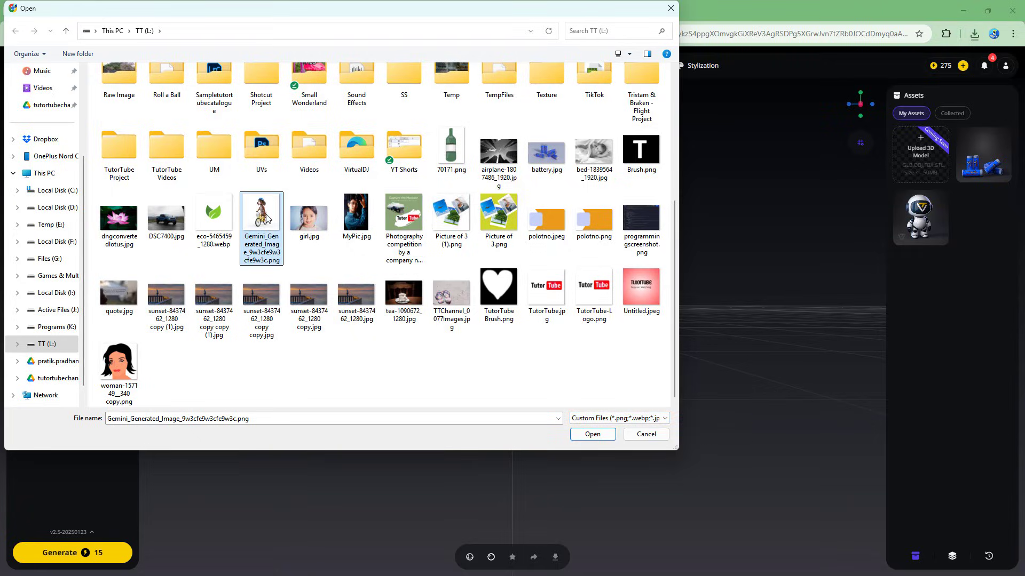
left_click(591, 435)
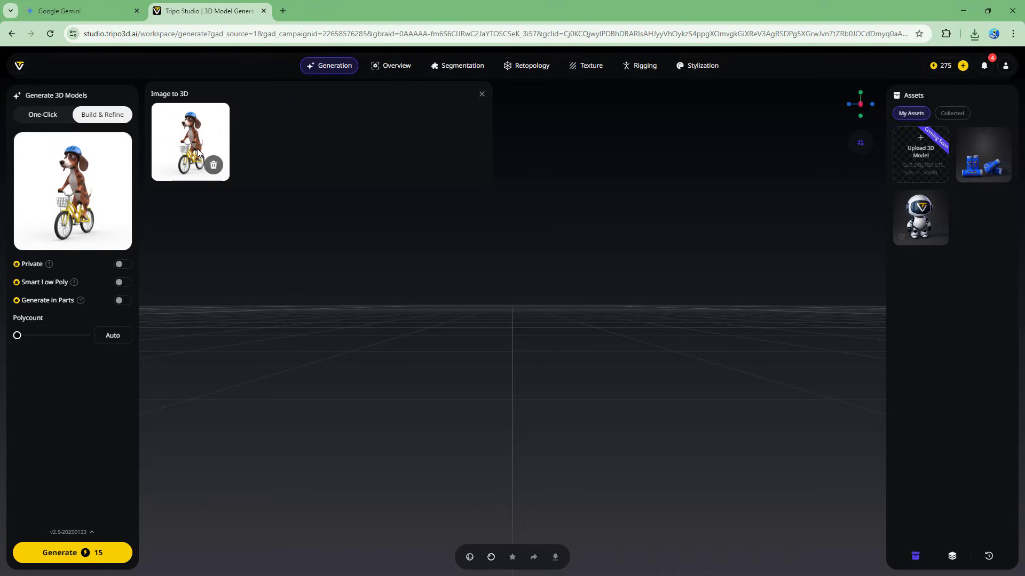
left_click(83, 553)
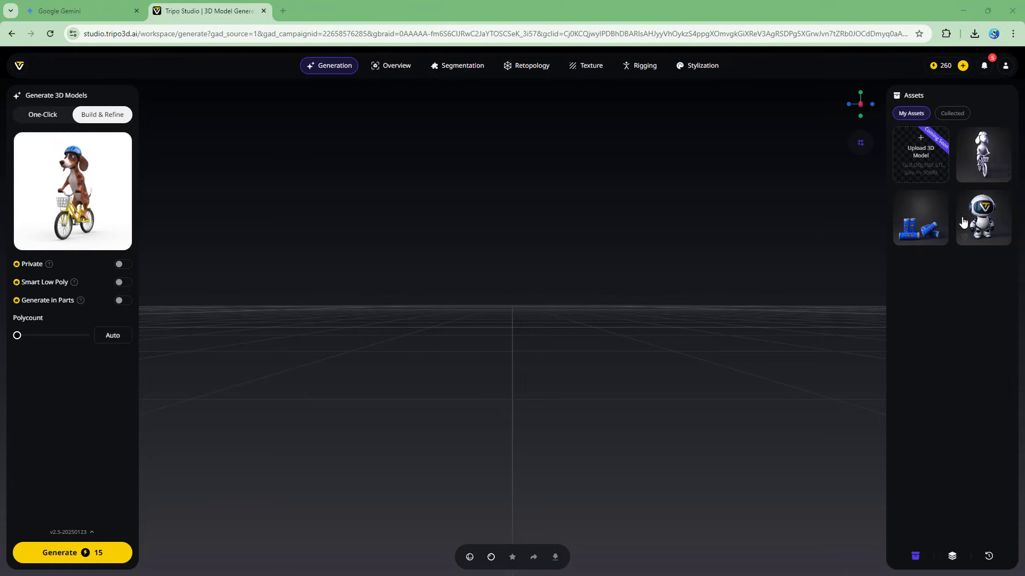
- Load the new dog-on-bicycle asset into the viewport and orbit to inspect it
left_click(976, 159)
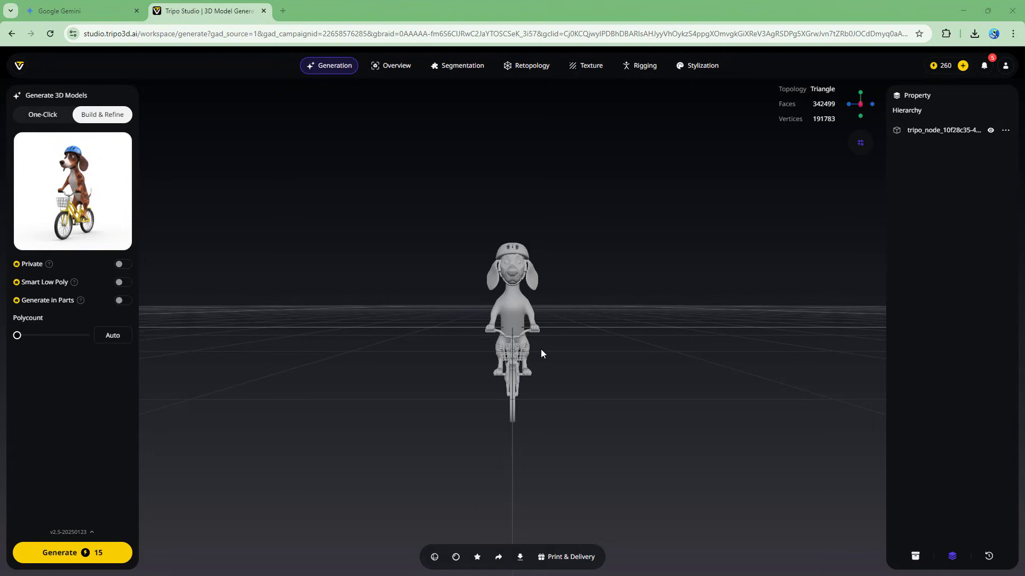
left_click_drag(540, 349, 591, 355)
scroll(592, 358, "up", 5)
scroll(597, 385, "down", 5)
- Select the model and drag its green Y arrow to raise it slightly
left_click(573, 383)
left_click_drag(574, 383, 480, 388)
scroll(470, 390, "down", 5)
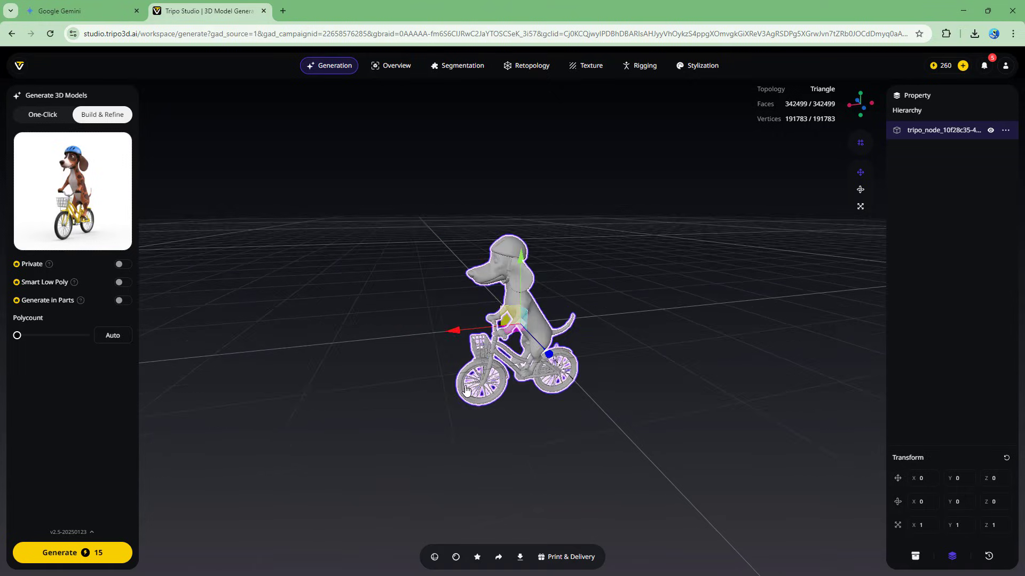
left_click_drag(521, 269, 537, 169)
left_click_drag(534, 358, 569, 404)
scroll(570, 404, "up", 3)
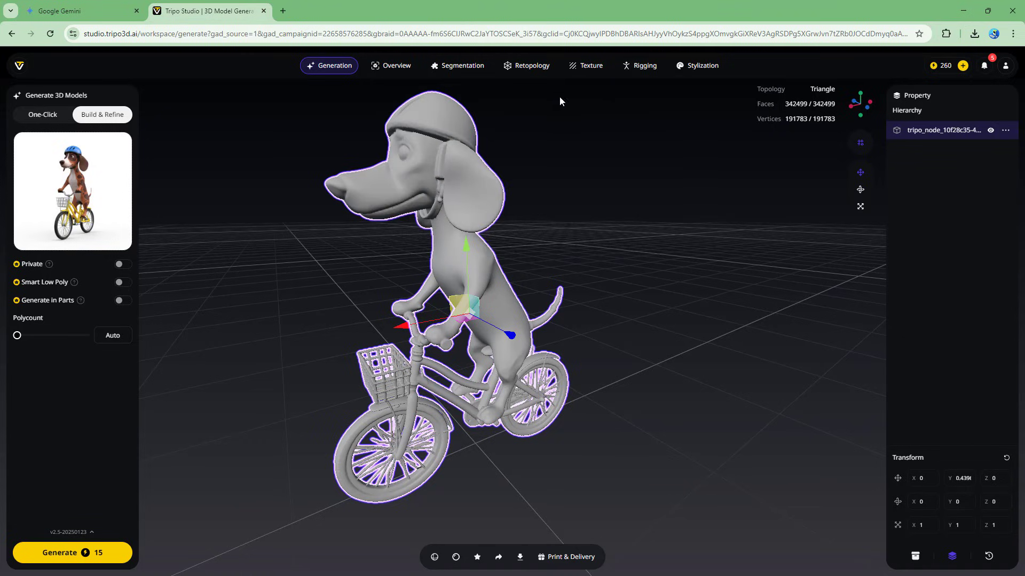
- Generate a texture for the model from the Gemini reference image in Texture Gen
left_click(589, 72)
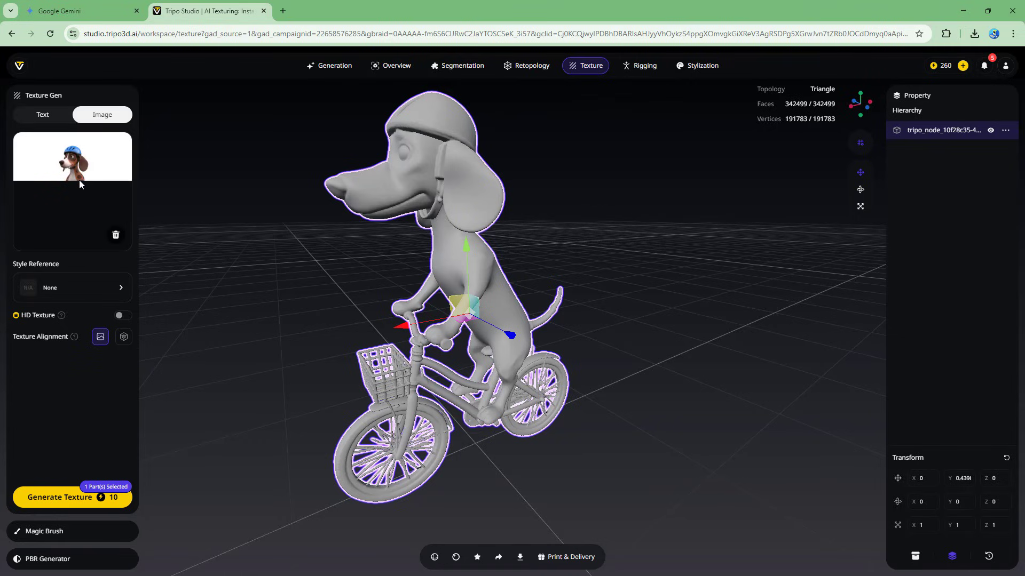
left_click_drag(169, 322, 329, 305)
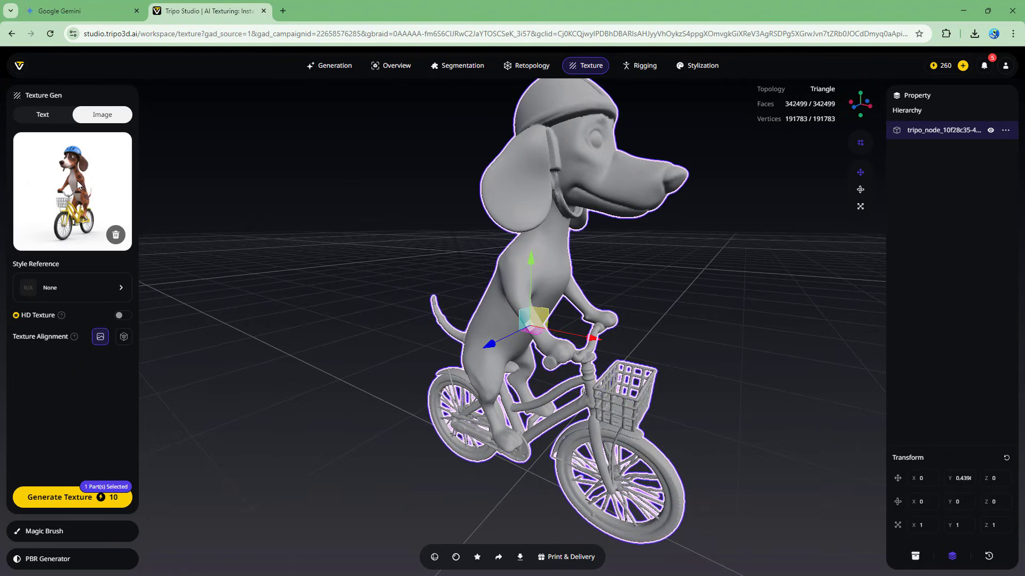
left_click(61, 497)
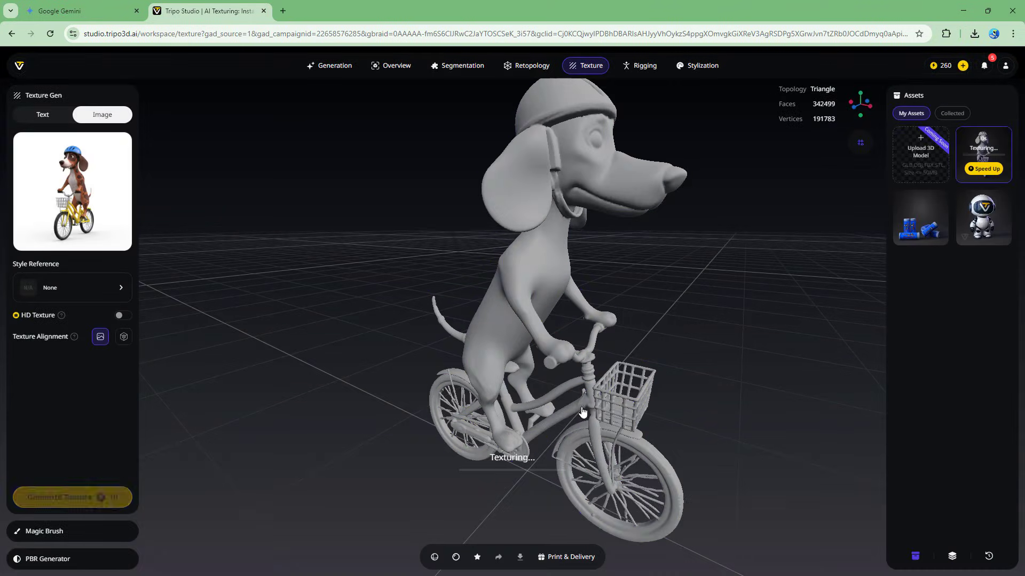
scroll(751, 320, "down", 2)
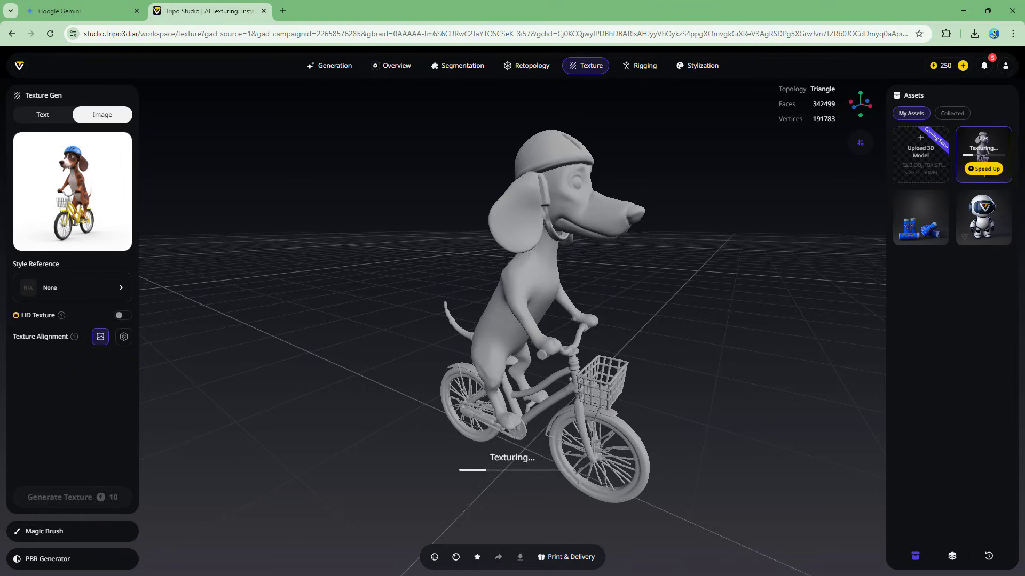
scroll(677, 403, "down", 5)
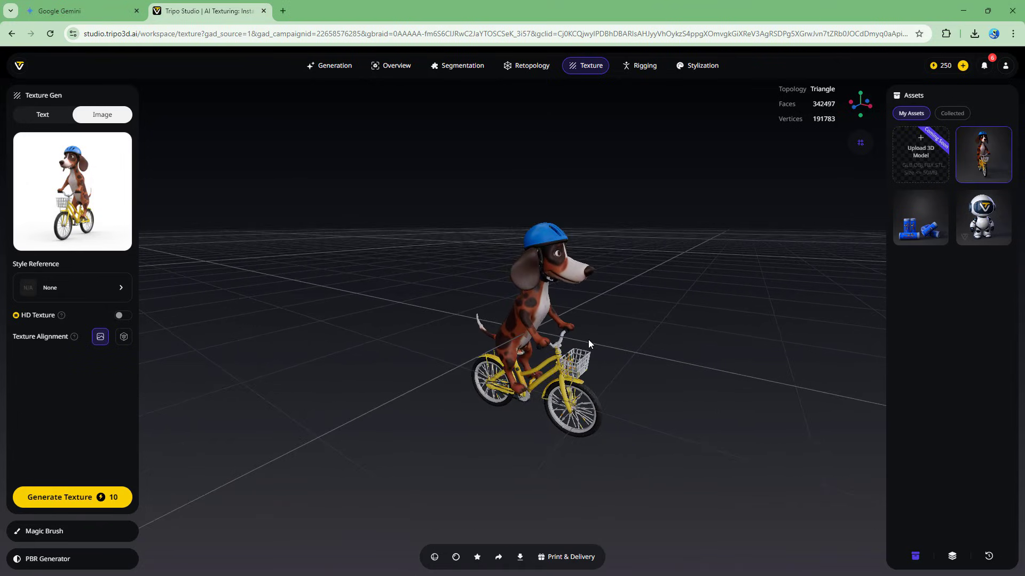
- Raise the textured model slightly and orbit to view its blue helmet and yellow bike
left_click_drag(626, 336, 398, 306)
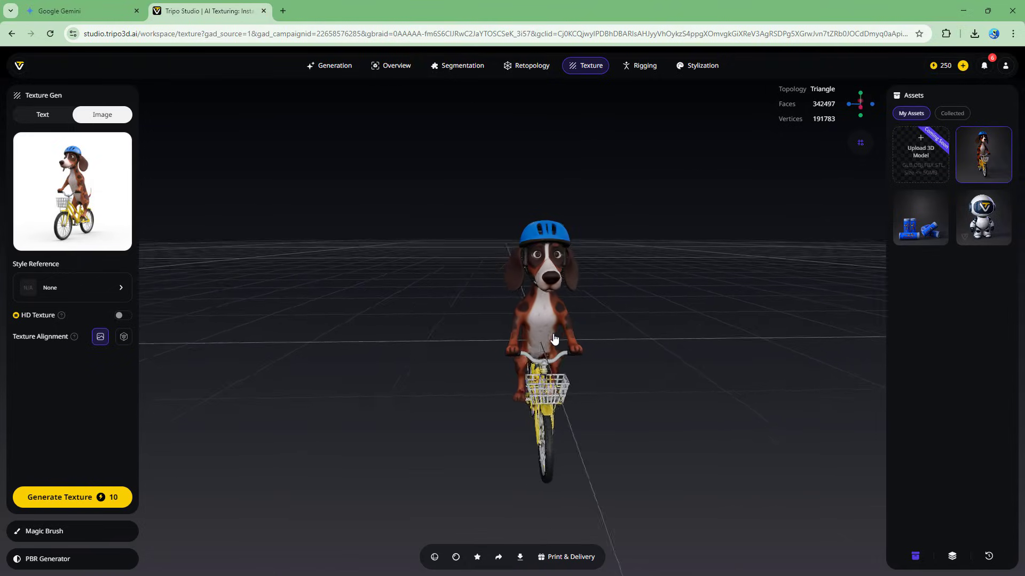
left_click(545, 276)
left_click_drag(545, 277, 550, 179)
left_click_drag(628, 300, 661, 322)
scroll(653, 313, "up", 5)
scroll(680, 336, "up", 3)
scroll(694, 328, "down", 6)
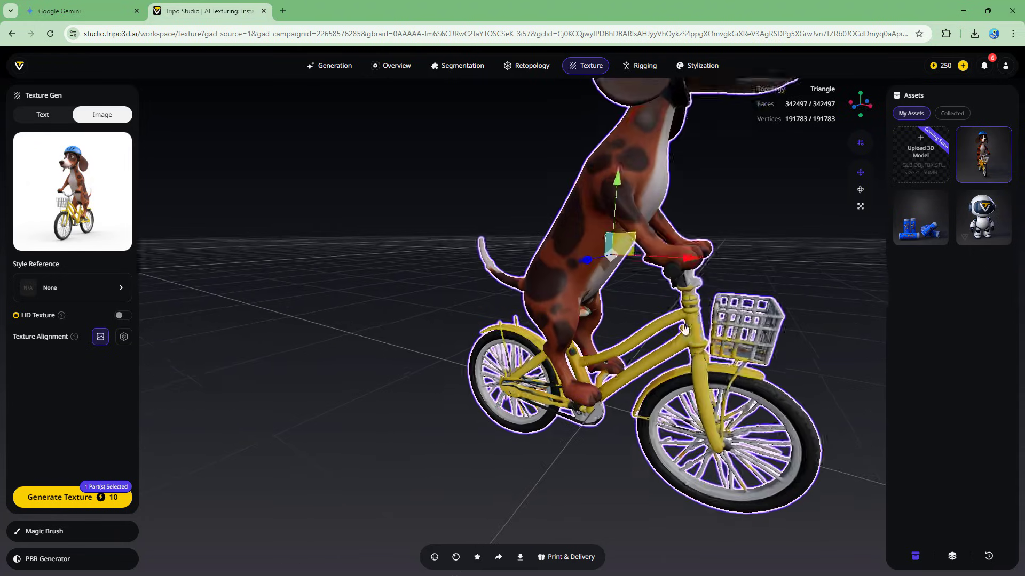
left_click_drag(700, 325, 645, 383)
left_click(735, 417)
scroll(737, 406, "up", 3)
left_click_drag(741, 385, 513, 272)
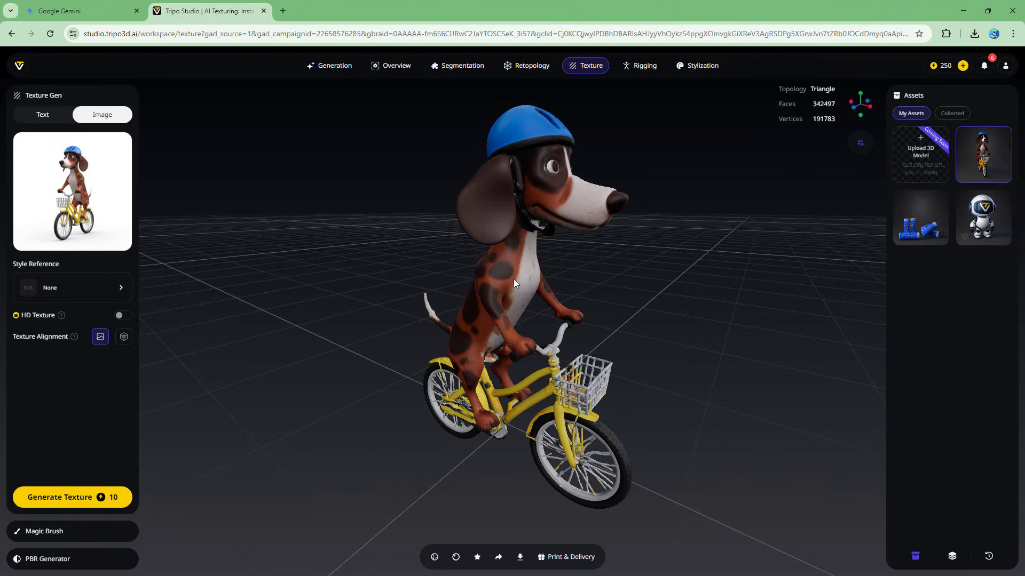
- Export the selected model in GLB format
left_click(511, 275)
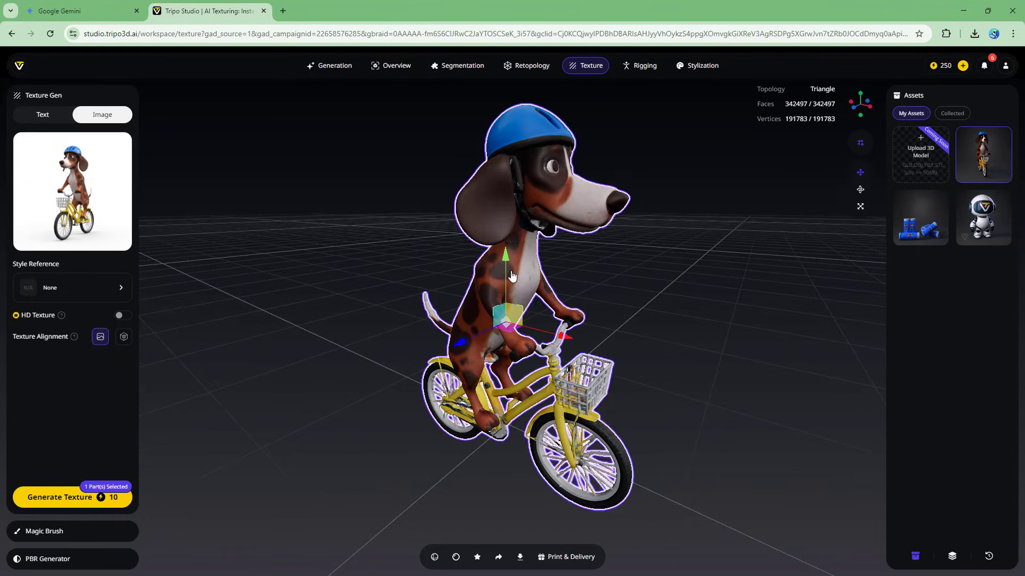
left_click(519, 557)
left_click(508, 480)
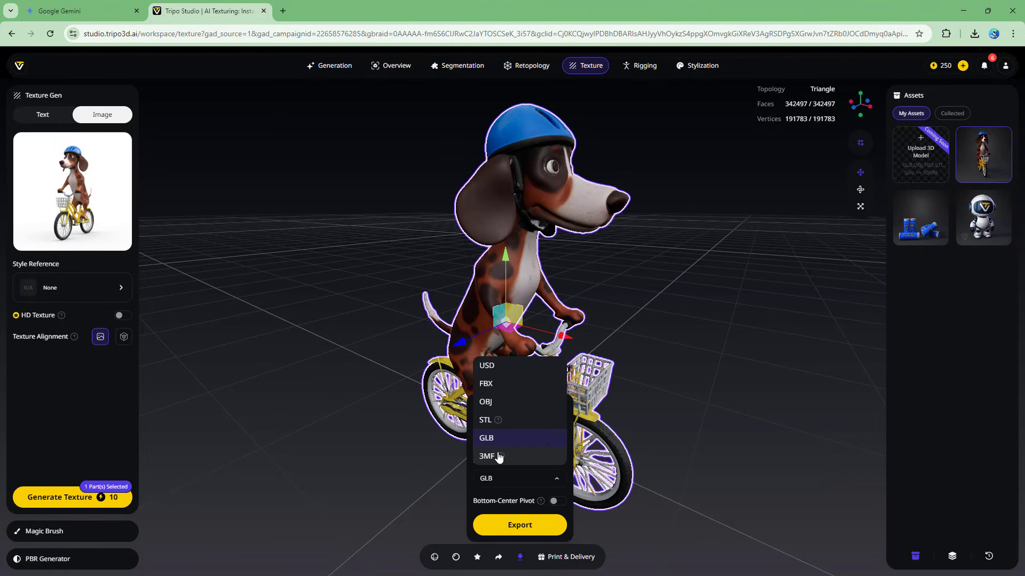
left_click(551, 455)
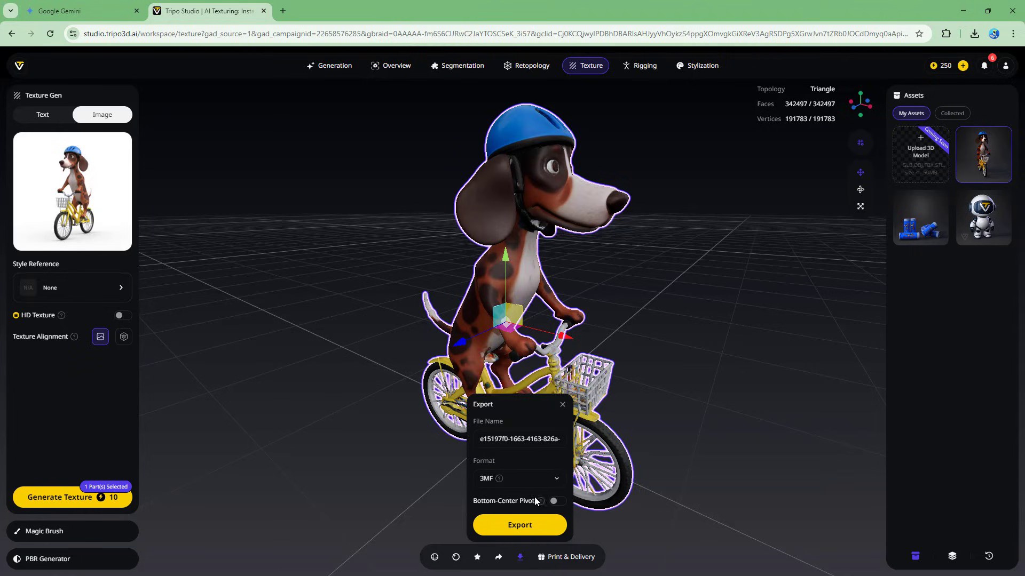
left_click(523, 480)
left_click(514, 456)
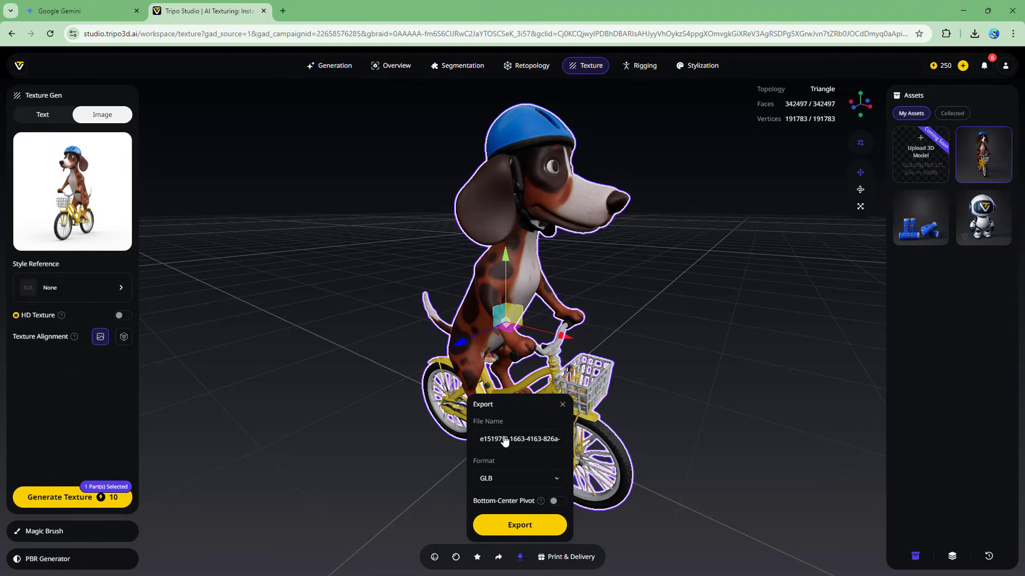
left_click(516, 527)
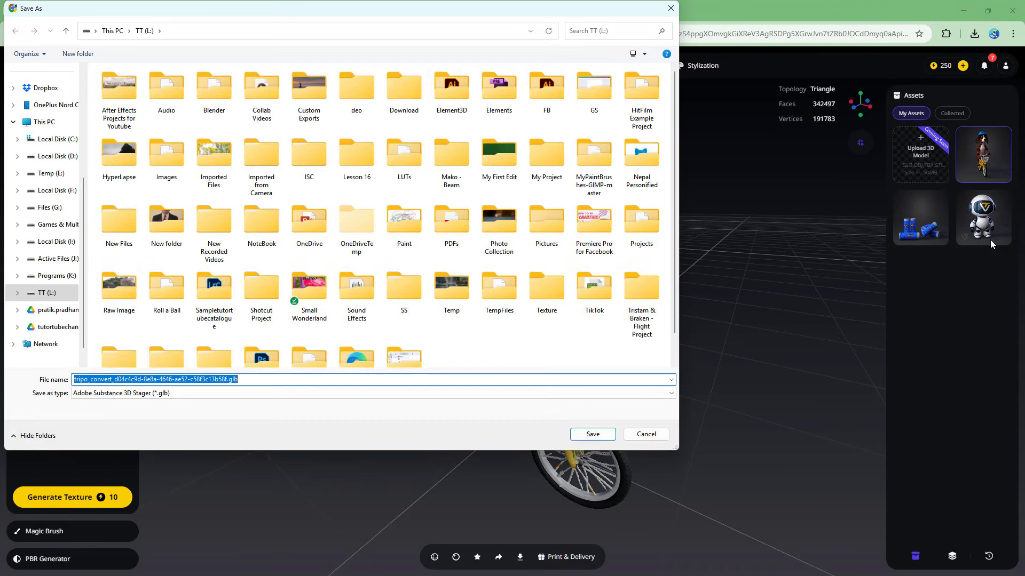
- Save the 8.0 MB GLB file and open it from the browser's downloads list
left_click(594, 435)
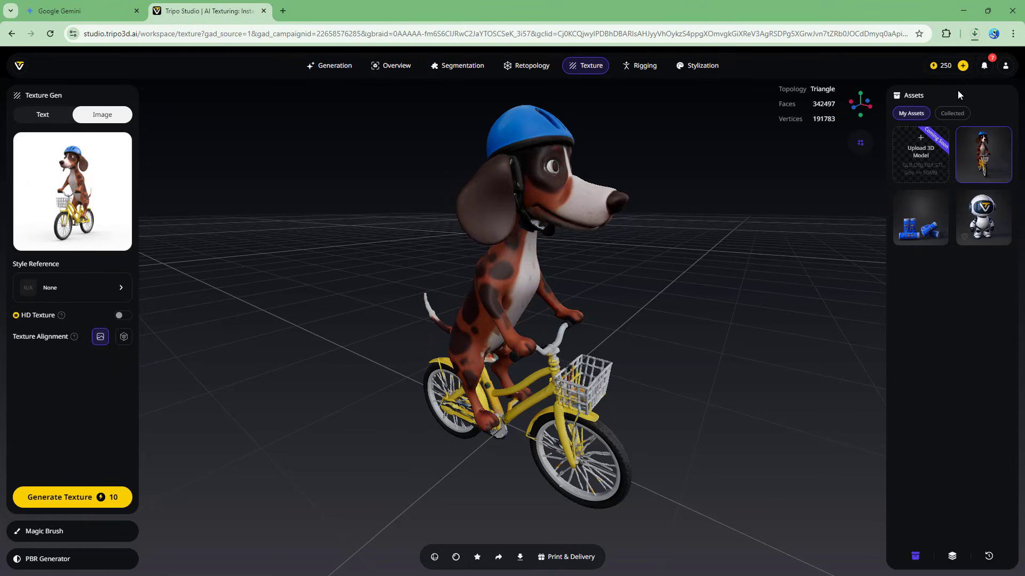
left_click(975, 35)
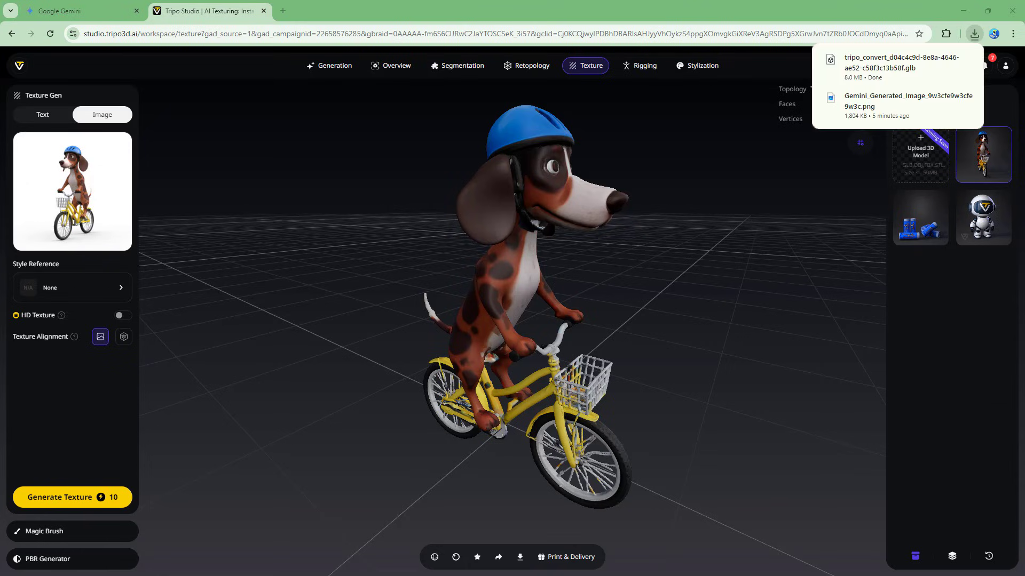
left_click(866, 70)
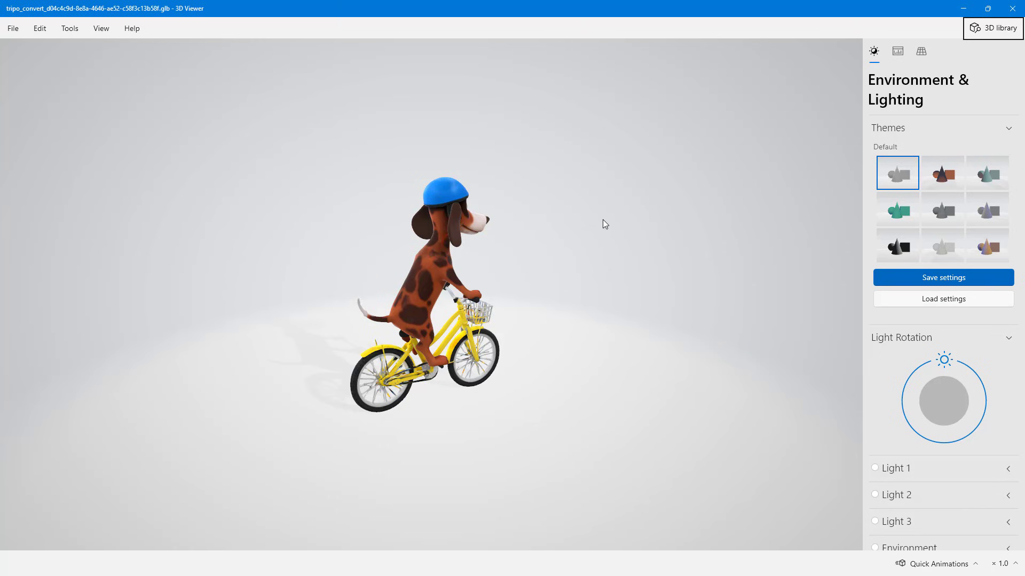
- Orbit and zoom around the model in 3D Viewer to inspect its front and underside
left_click_drag(603, 219, 422, 284)
scroll(456, 297, "up", 5)
scroll(457, 296, "down", 4)
scroll(424, 229, "up", 5)
left_click_drag(425, 229, 460, 287)
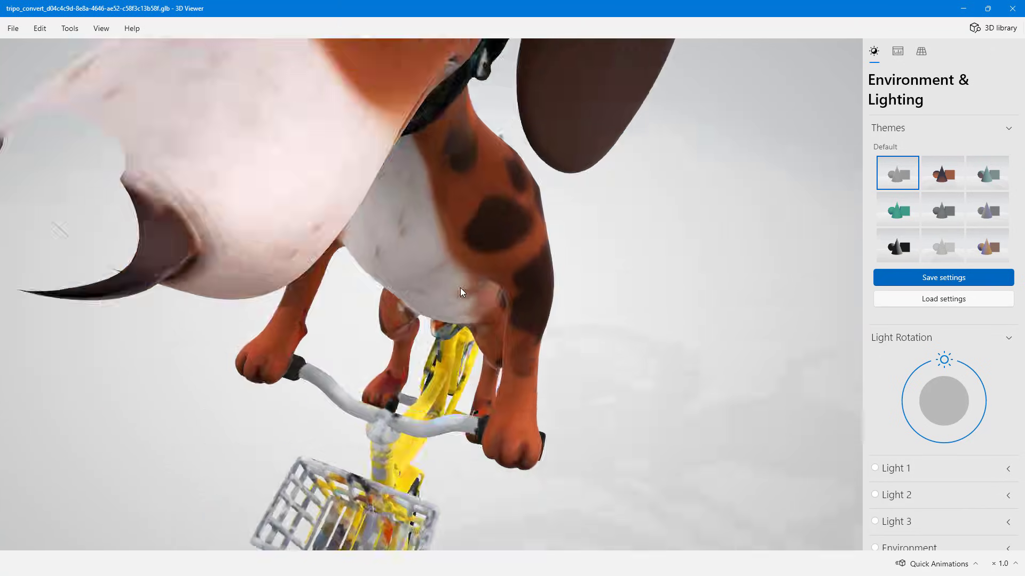
scroll(461, 294, "down", 5)
left_click_drag(563, 304, 522, 258)
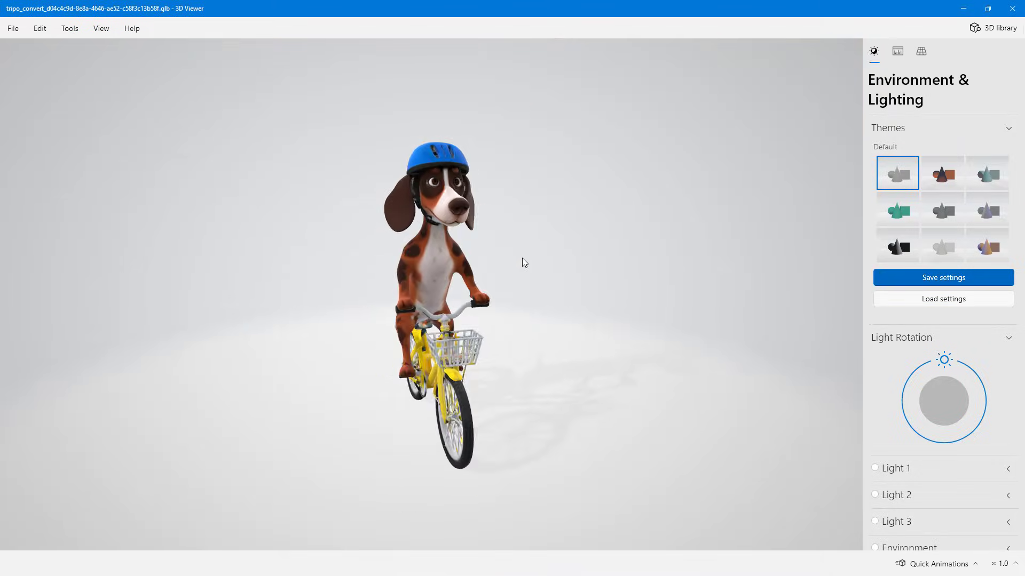
scroll(523, 315, "up", 3)
scroll(523, 315, "down", 3)
- Try dark blue, neutral, reddish and teal lighting themes, then restore the Default theme
left_click(959, 213)
left_click(958, 241)
left_click(988, 240)
left_click(987, 211)
left_click(937, 223)
left_click(943, 244)
scroll(661, 271, "up", 5)
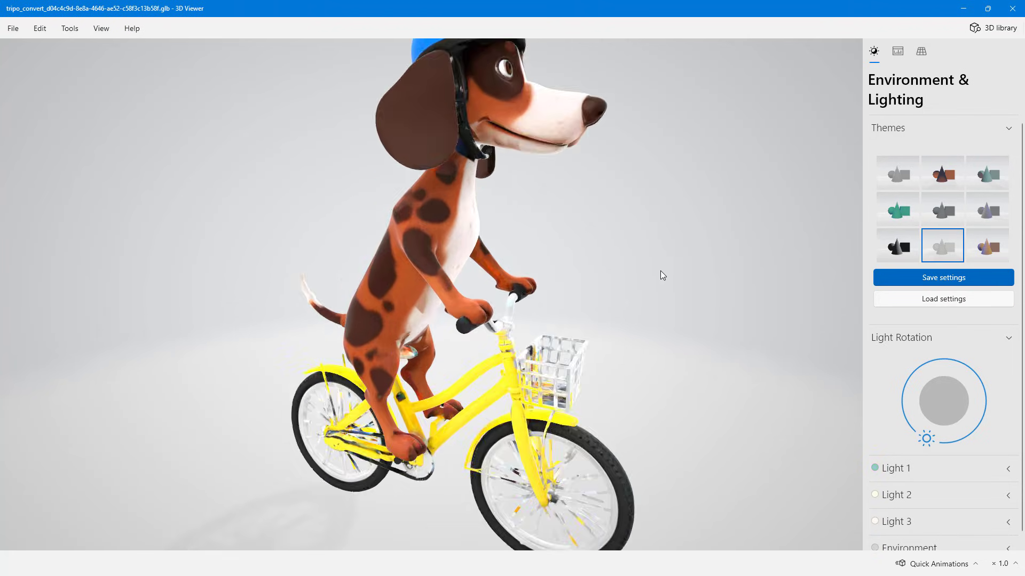
scroll(661, 270, "down", 5)
left_click(931, 182)
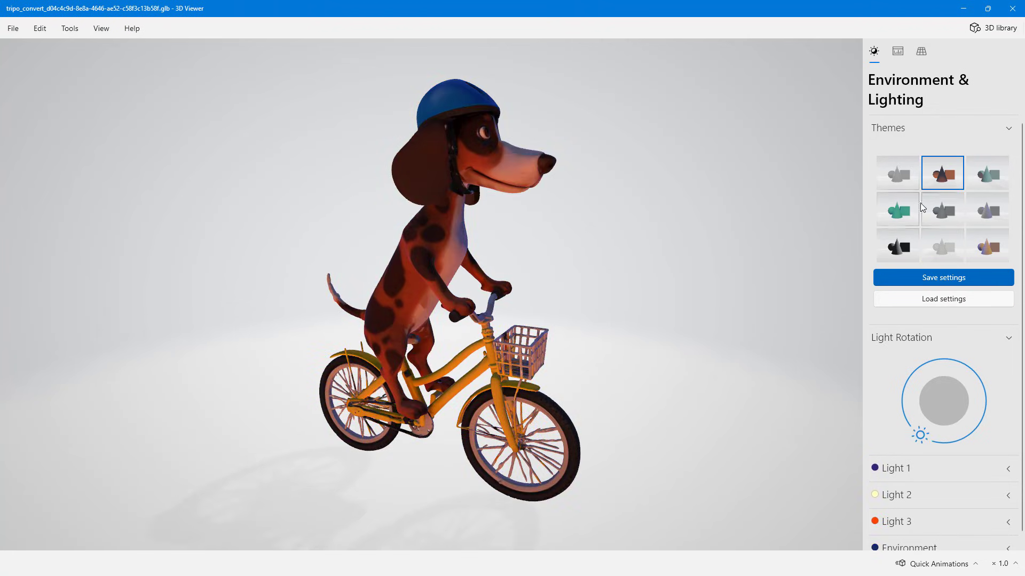
left_click(906, 216)
left_click(915, 182)
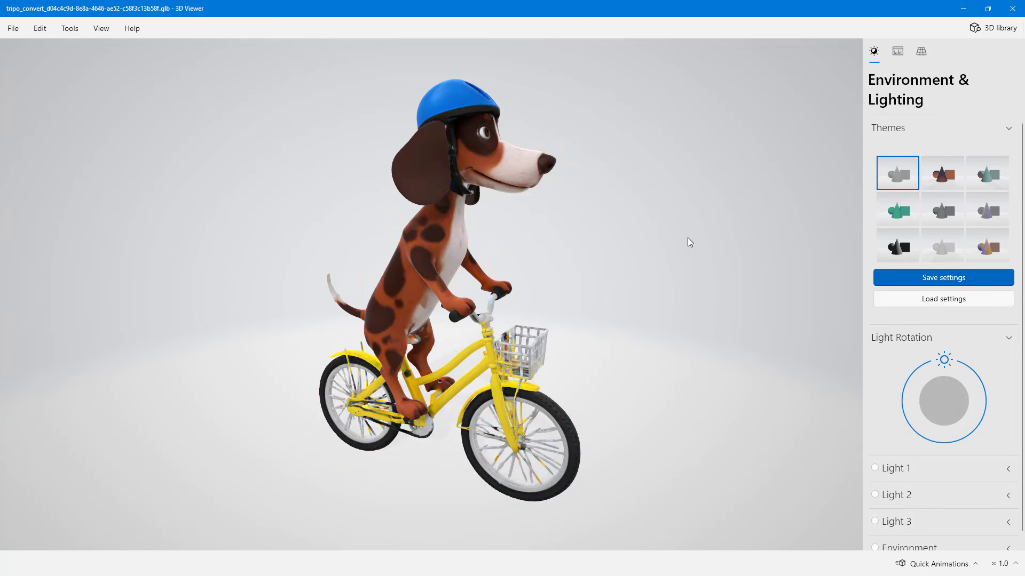
left_click_drag(572, 238, 626, 258)
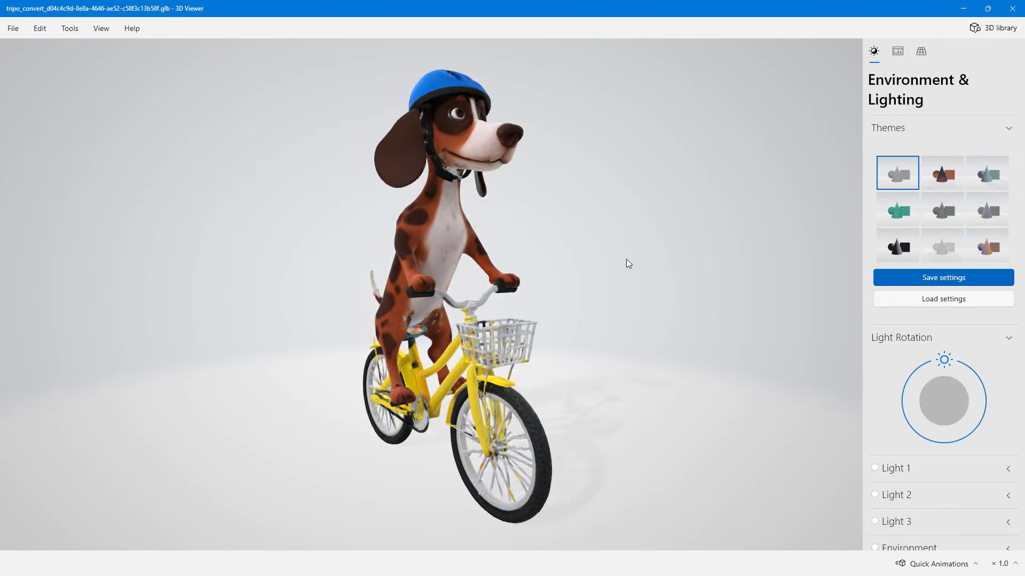